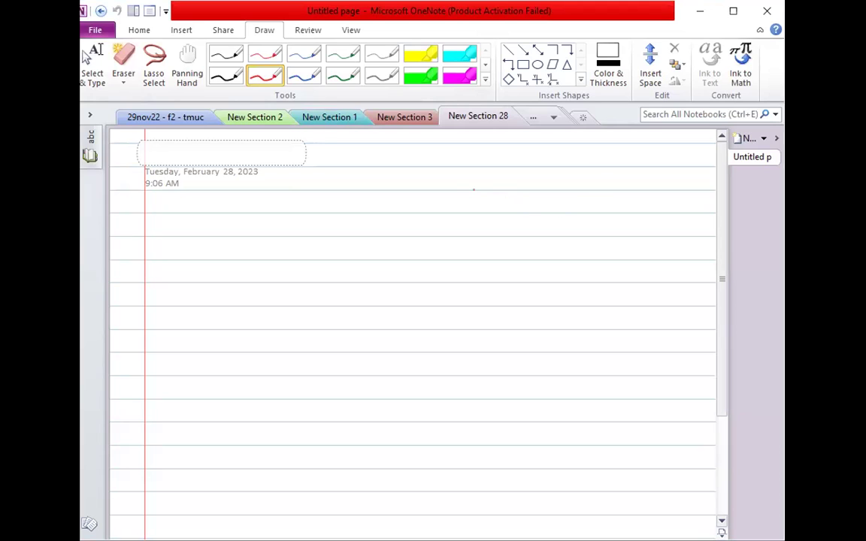
# - Draw a red bell curve on a baseline with a centre line and a second vertical line right of it, hatching the area left of the second line
pyautogui.moveTo(474, 190); pyautogui.dragTo(612, 189)
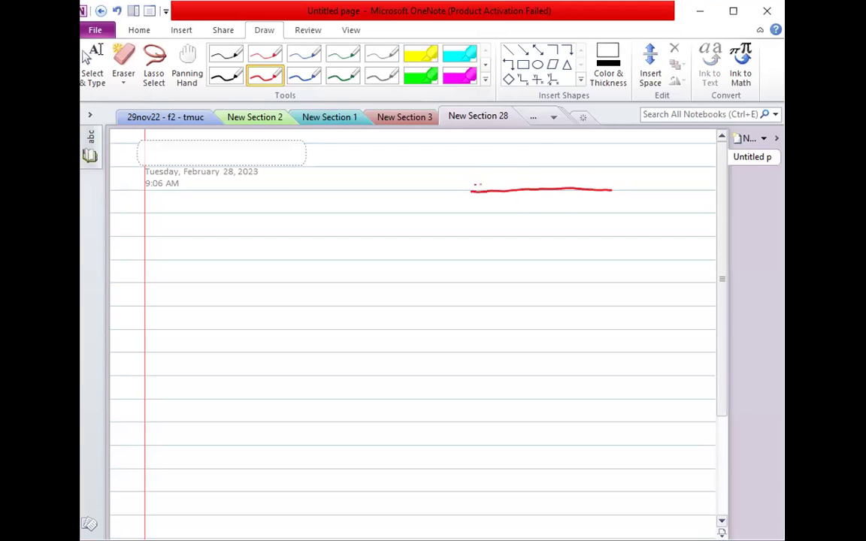
pyautogui.moveTo(474, 187)
pyautogui.mouseDown()
pyautogui.moveTo(526, 155)
pyautogui.moveTo(572, 159)
pyautogui.moveTo(612, 190)
pyautogui.mouseUp()
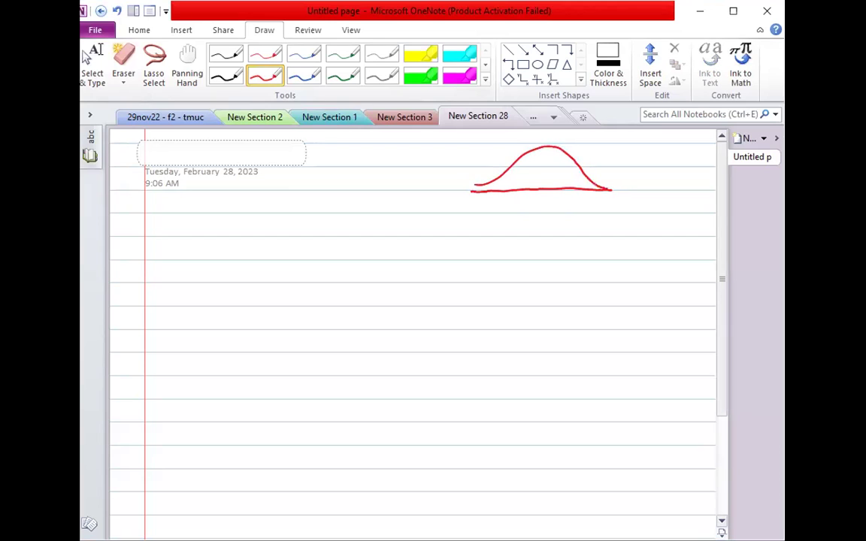
pyautogui.moveTo(547, 143); pyautogui.dragTo(554, 206)
pyautogui.moveTo(574, 156); pyautogui.dragTo(576, 188)
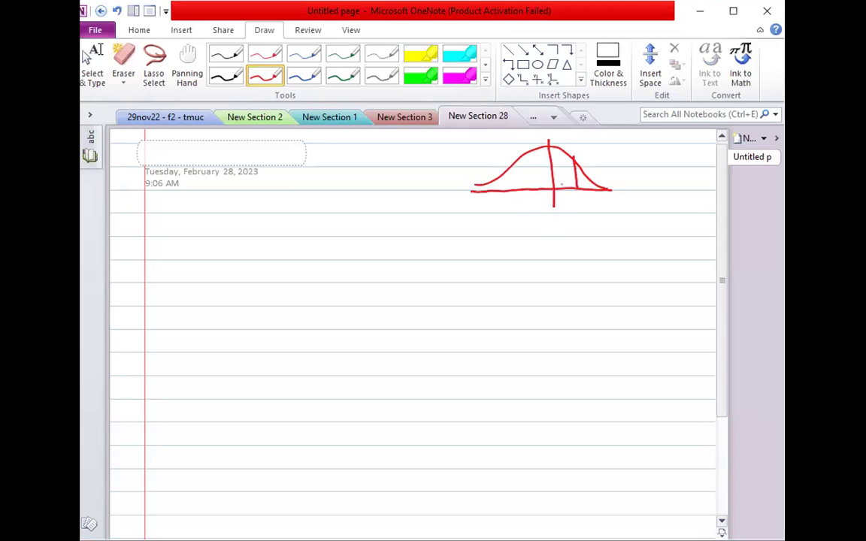
pyautogui.moveTo(539, 189)
pyautogui.mouseDown()
pyautogui.moveTo(581, 174)
pyautogui.moveTo(555, 176)
pyautogui.moveTo(574, 167)
pyautogui.mouseUp()
pyautogui.moveTo(508, 187); pyautogui.dragTo(572, 158)
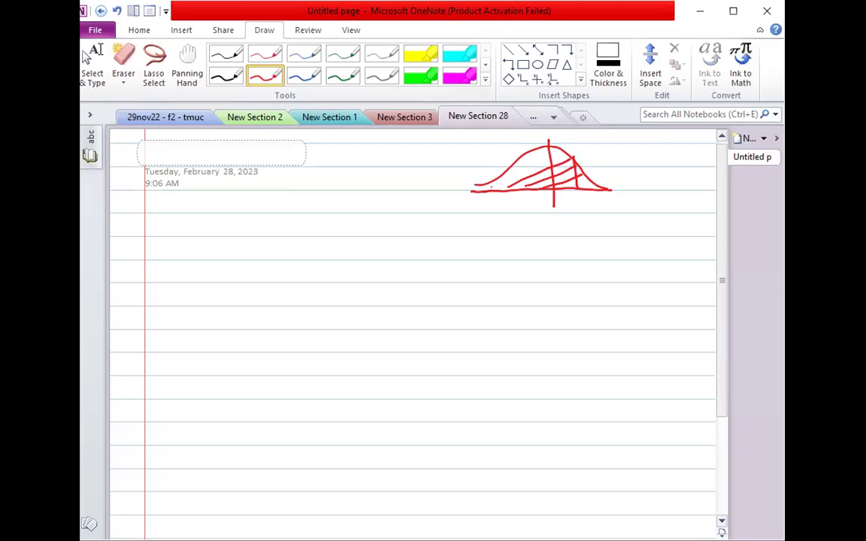
pyautogui.moveTo(493, 188); pyautogui.dragTo(567, 154)
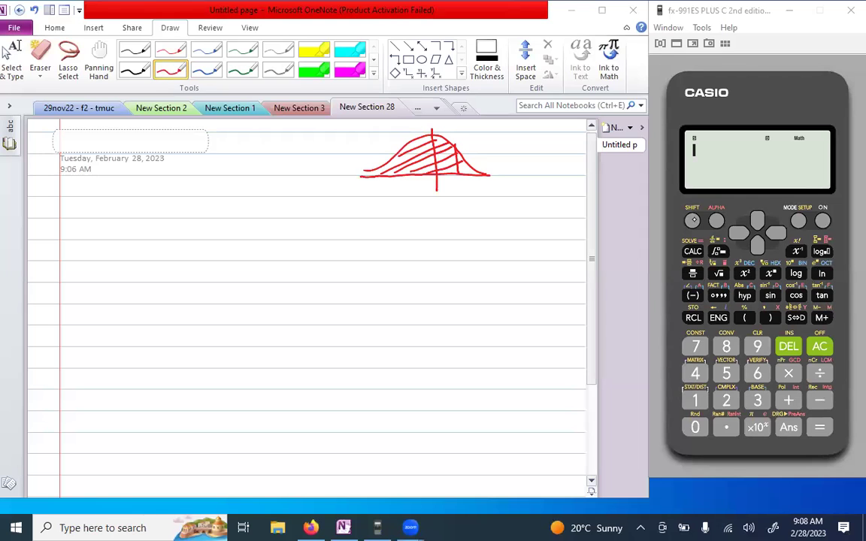
# - Switch to the fx-991ES PLUS calculator, set it to STAT mode and return to an empty entry line
pyautogui.click(695, 216)
pyautogui.click(698, 216)
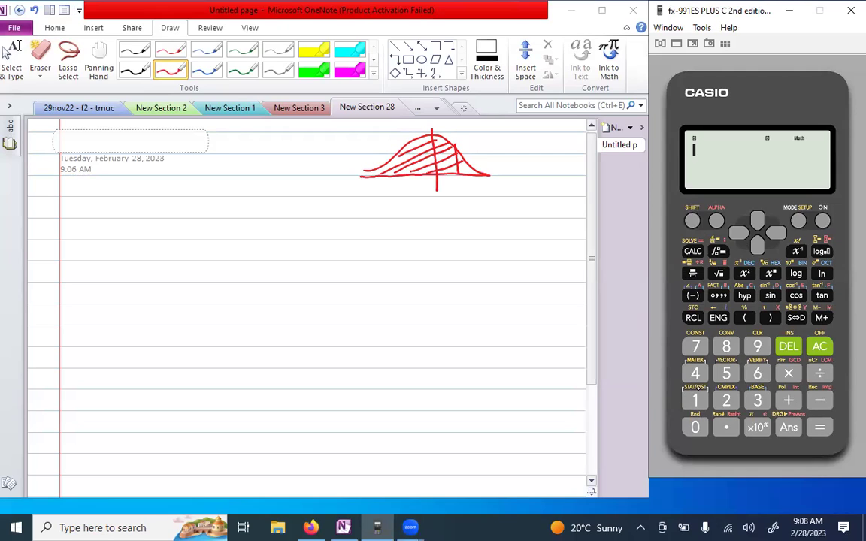
pyautogui.click(696, 398)
pyautogui.click(798, 220)
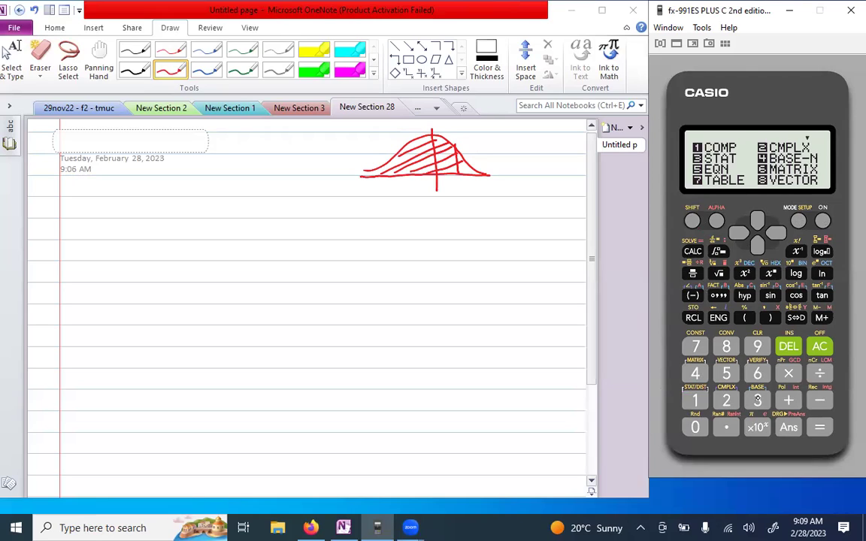
pyautogui.click(758, 400)
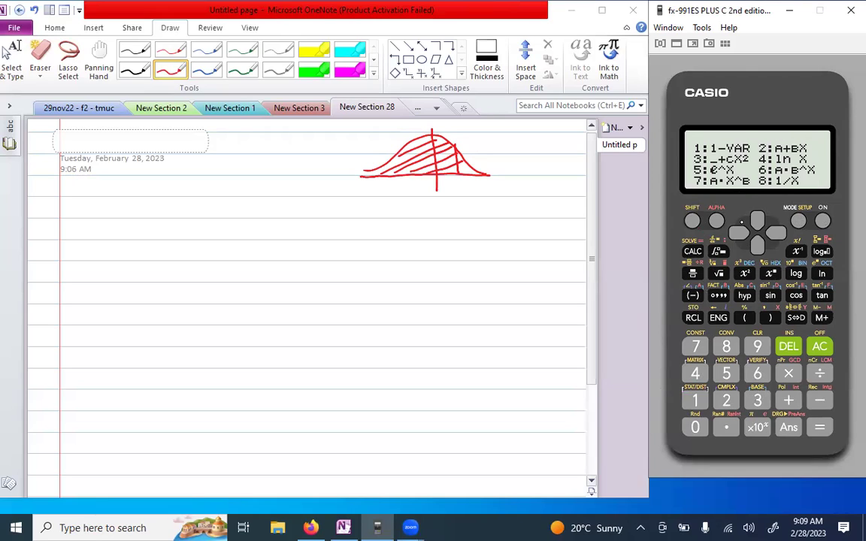
pyautogui.click(818, 347)
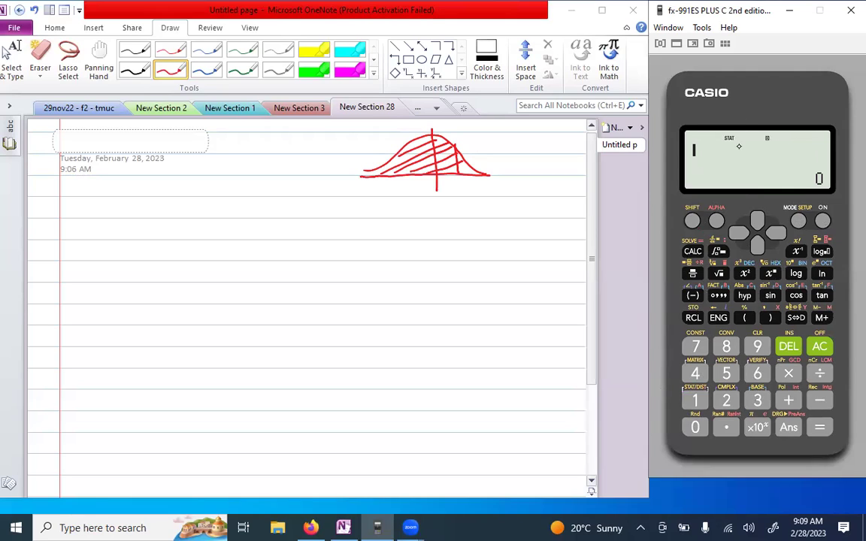
# - Insert the normal distribution function P( from the calculator's STAT/DIST Distr functions
pyautogui.click(692, 219)
pyautogui.click(694, 403)
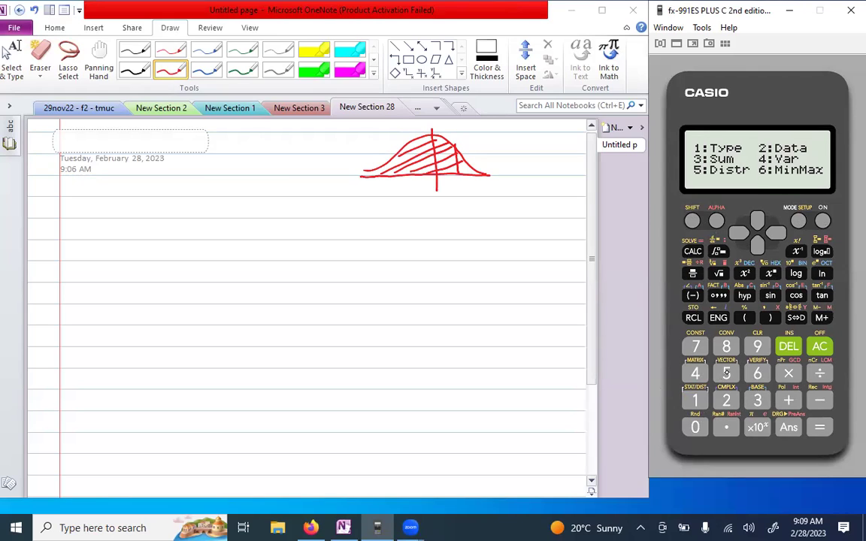
pyautogui.click(725, 373)
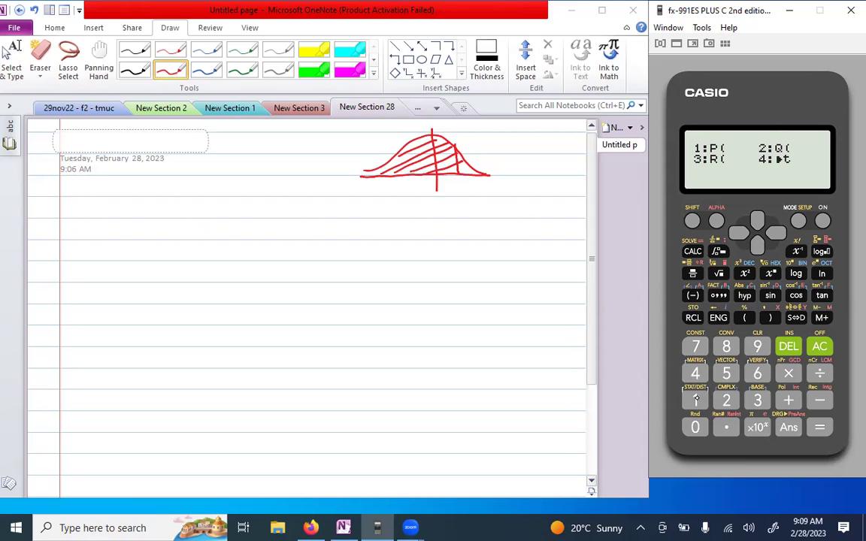
pyautogui.click(696, 400)
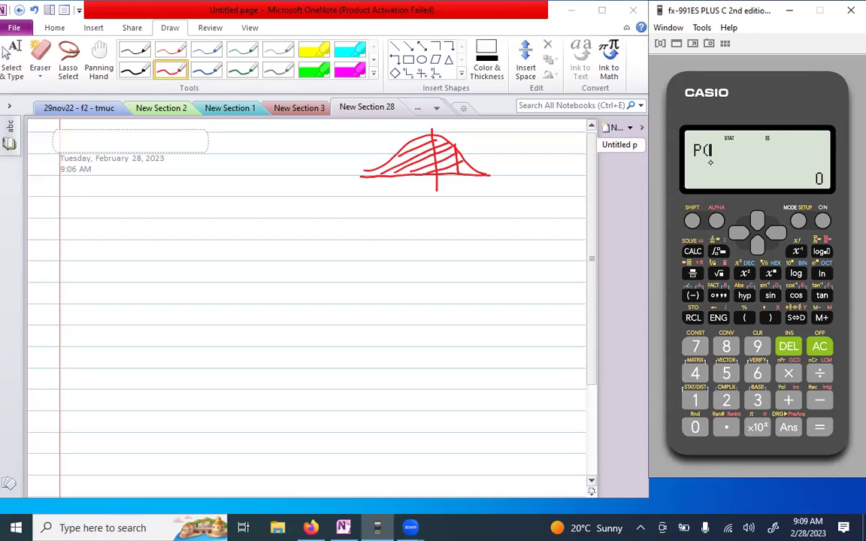
# - In OneNote, label the curve's second vertical line 2 in red and highlight the hatched area in yellow
pyautogui.click(180, 70)
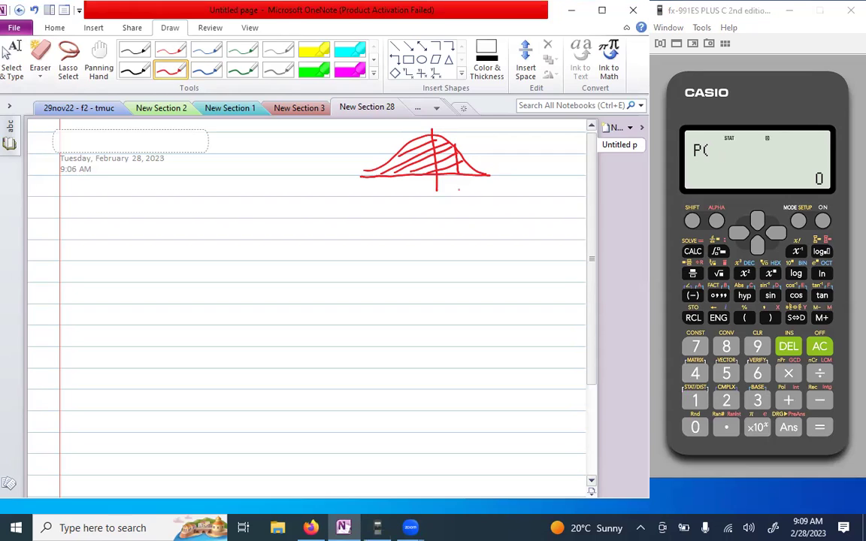
pyautogui.moveTo(455, 180); pyautogui.dragTo(466, 186)
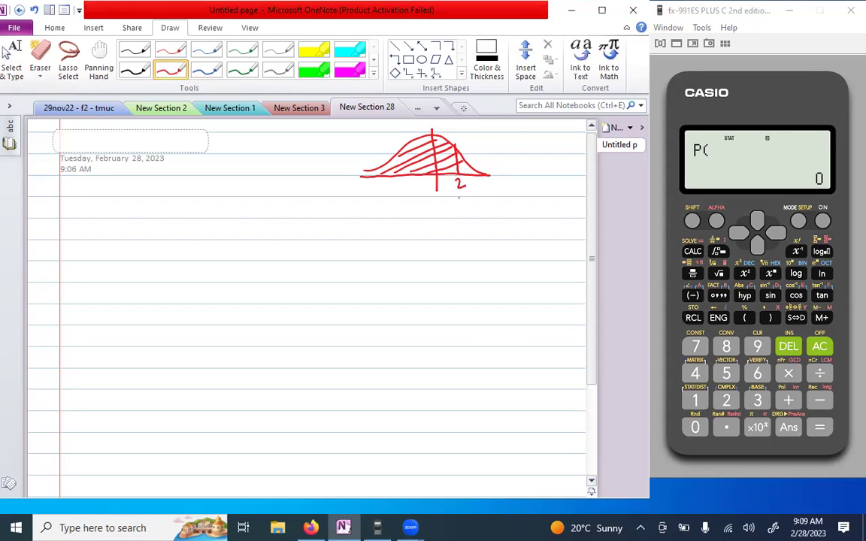
pyautogui.click(314, 50)
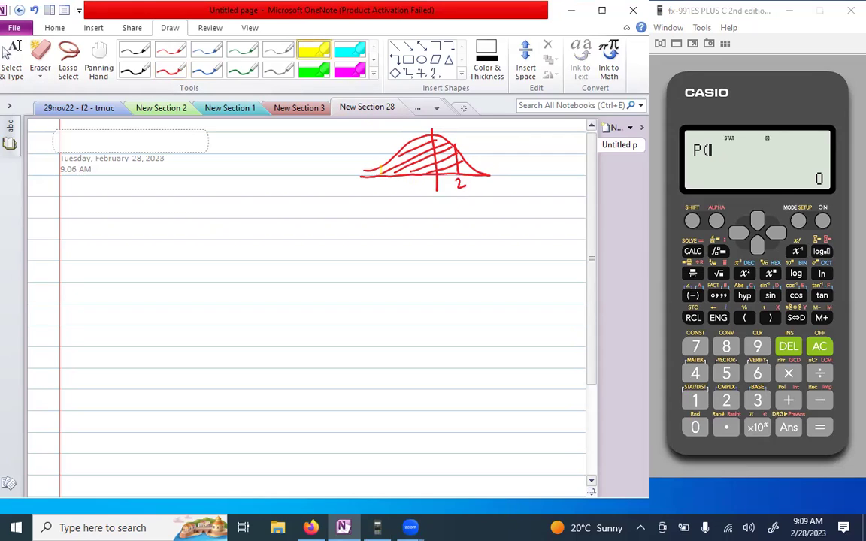
pyautogui.moveTo(367, 175); pyautogui.dragTo(457, 173)
pyautogui.moveTo(389, 166); pyautogui.dragTo(455, 162)
pyautogui.moveTo(396, 157)
pyautogui.mouseDown()
pyautogui.moveTo(453, 155)
pyautogui.moveTo(436, 140)
pyautogui.moveTo(451, 148)
pyautogui.moveTo(439, 147)
pyautogui.mouseUp()
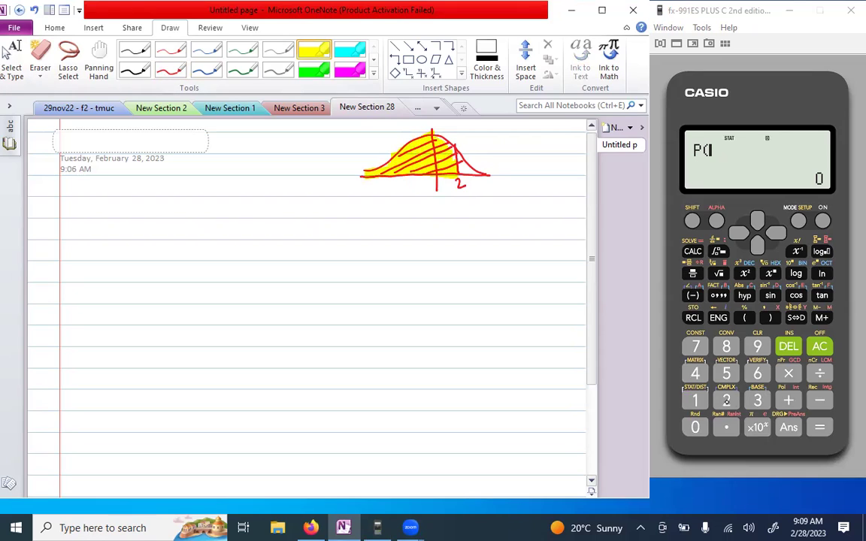
# - On the calculator, complete the function as P(2) and evaluate it
pyautogui.click(726, 401)
pyautogui.click(769, 320)
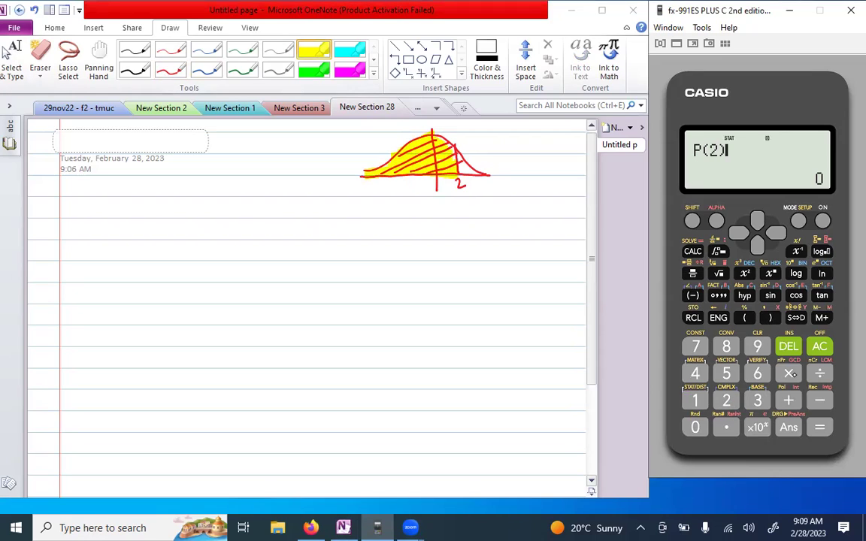
pyautogui.click(820, 428)
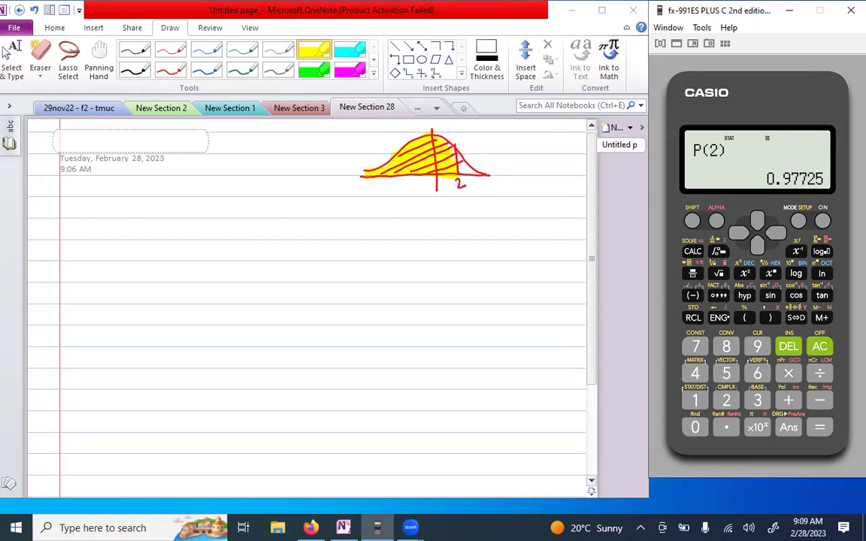
# - In OneNote, draw a black arrow from the shaded area and write P(2)=0.97725 at its end
pyautogui.click(136, 69)
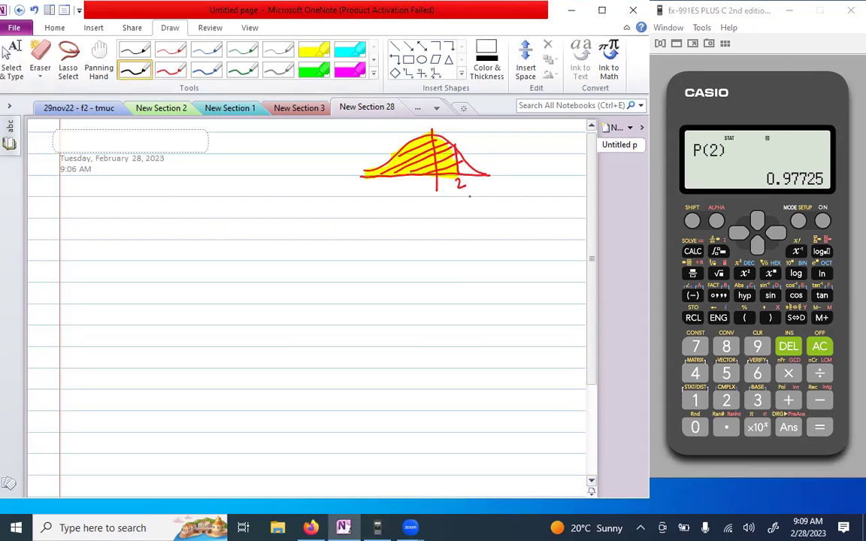
pyautogui.moveTo(426, 170)
pyautogui.mouseDown()
pyautogui.moveTo(472, 231)
pyautogui.moveTo(519, 232)
pyautogui.moveTo(538, 213)
pyautogui.mouseUp()
pyautogui.click(528, 222)
pyautogui.click(550, 211)
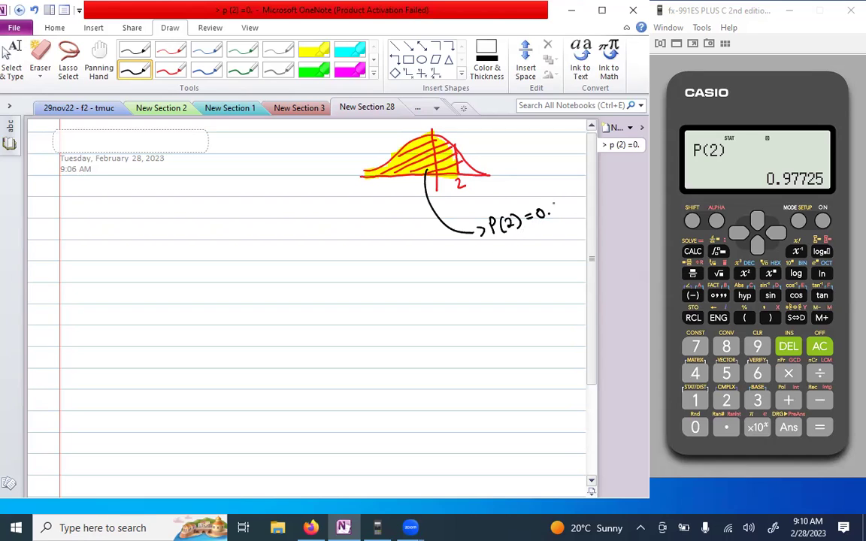
pyautogui.moveTo(561, 204)
pyautogui.mouseDown()
pyautogui.moveTo(558, 214)
pyautogui.moveTo(577, 209)
pyautogui.mouseUp()
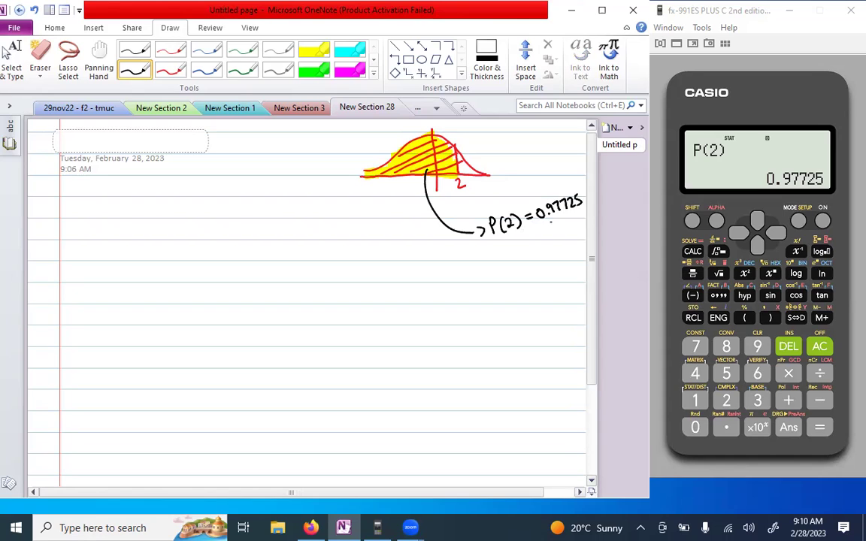
# - Clear the calculator, insert the distribution function Q( from Distr and evaluate Q(2)
pyautogui.click(810, 347)
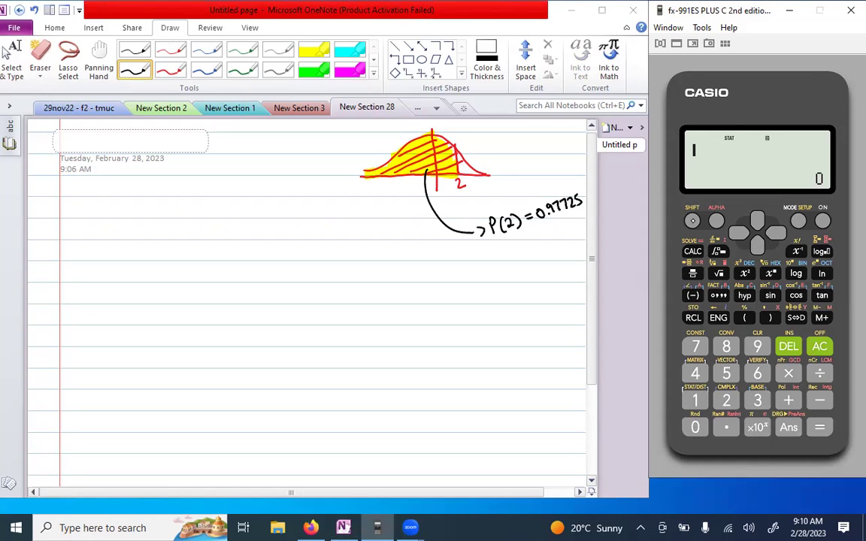
pyautogui.click(692, 220)
pyautogui.click(689, 406)
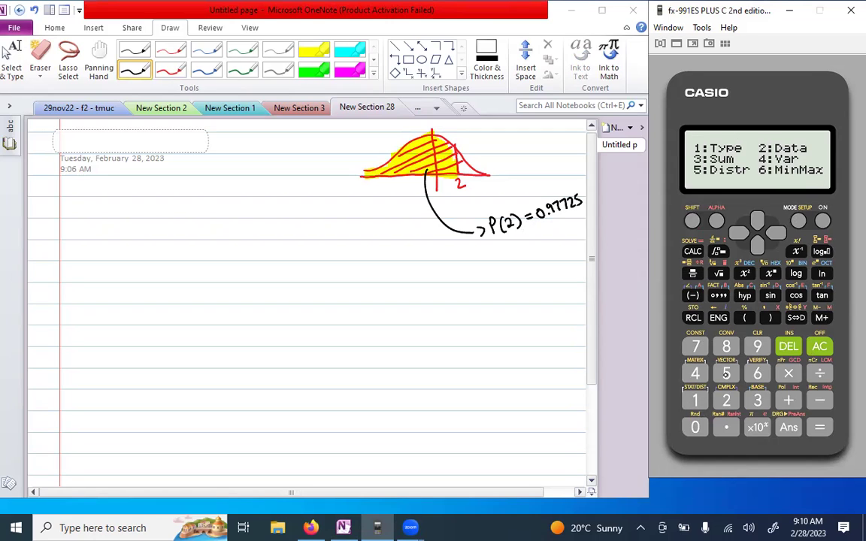
pyautogui.click(726, 373)
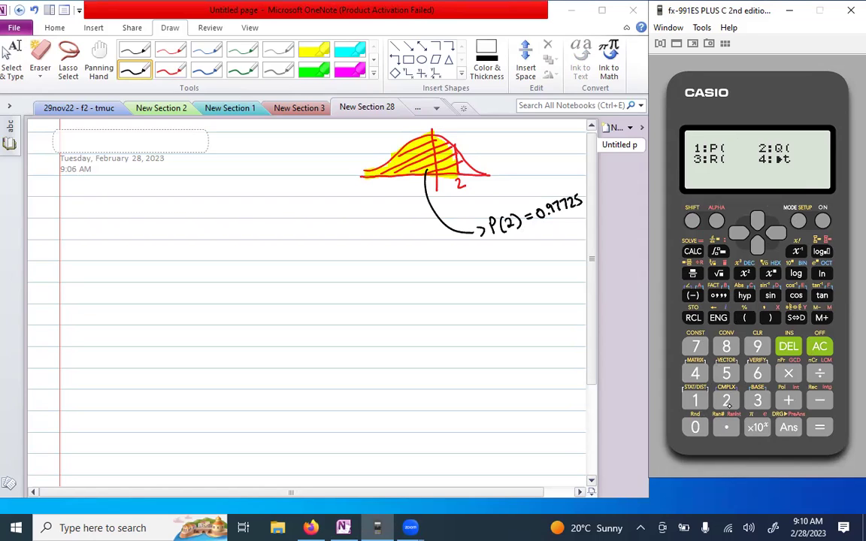
pyautogui.click(727, 401)
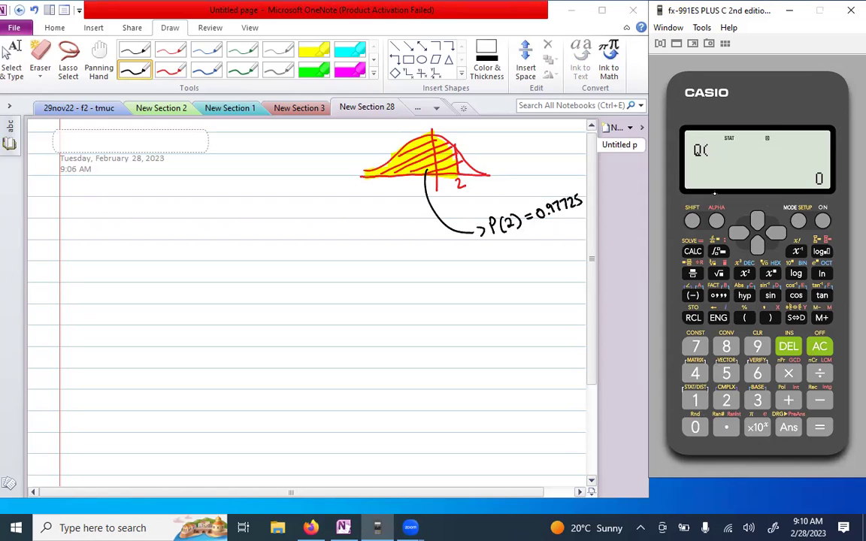
pyautogui.click(727, 400)
pyautogui.click(772, 319)
pyautogui.click(818, 430)
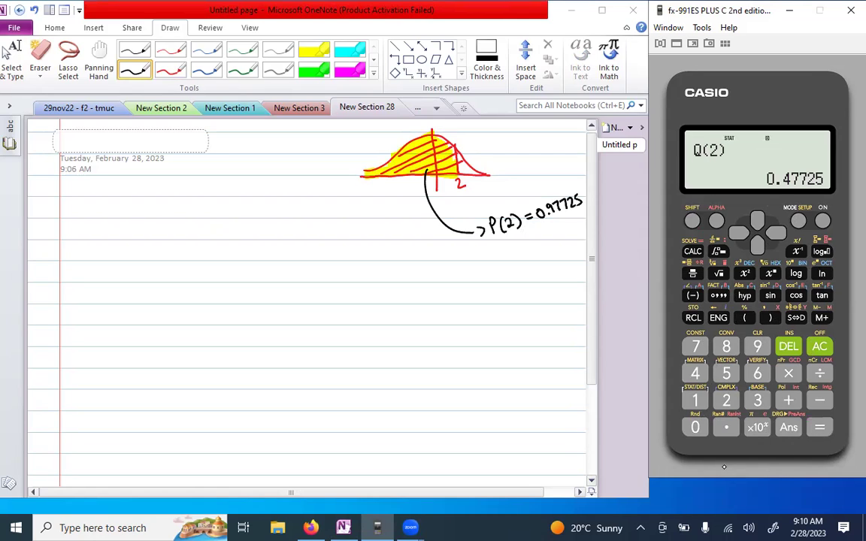
# - In OneNote, write Q(2)=0.47725 in red below the P(2) result
pyautogui.click(161, 69)
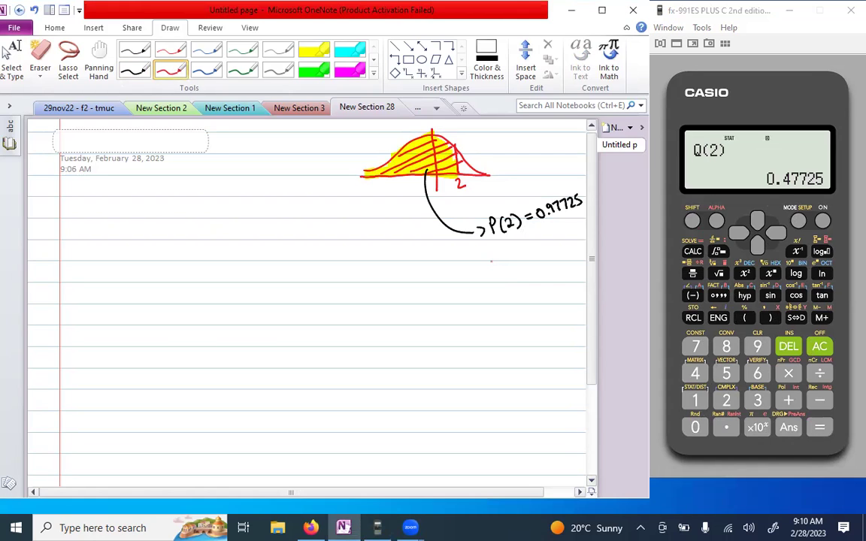
pyautogui.moveTo(492, 257)
pyautogui.mouseDown()
pyautogui.moveTo(501, 268)
pyautogui.moveTo(521, 265)
pyautogui.mouseUp()
pyautogui.moveTo(523, 251)
pyautogui.mouseDown()
pyautogui.moveTo(526, 264)
pyautogui.moveTo(546, 244)
pyautogui.moveTo(558, 249)
pyautogui.moveTo(579, 238)
pyautogui.mouseUp()
pyautogui.click(551, 252)
pyautogui.moveTo(385, 330); pyautogui.dragTo(495, 343)
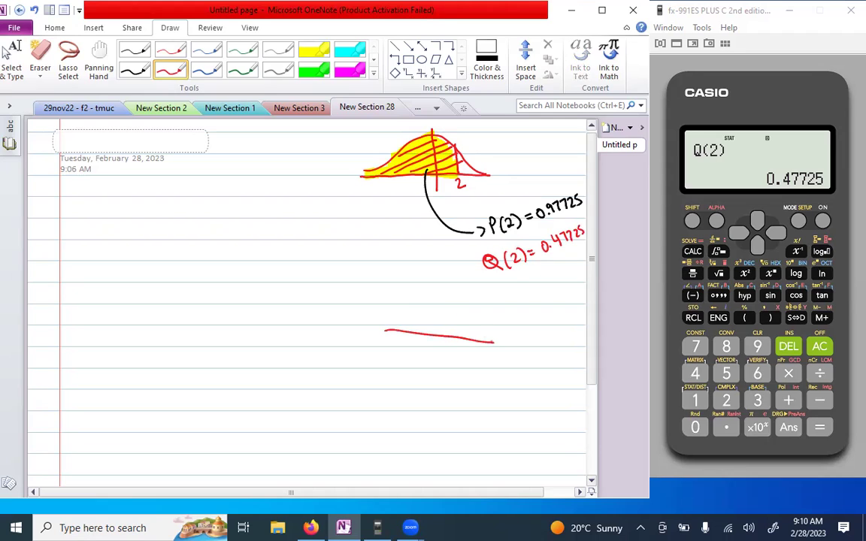
pyautogui.moveTo(396, 328)
pyautogui.mouseDown()
pyautogui.moveTo(426, 305)
pyautogui.moveTo(454, 312)
pyautogui.mouseUp()
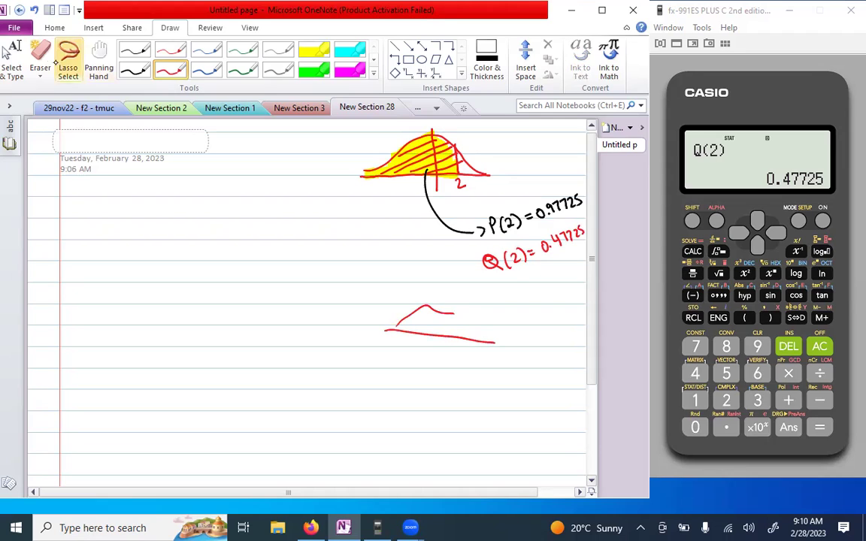
pyautogui.click(41, 60)
pyautogui.click(441, 314)
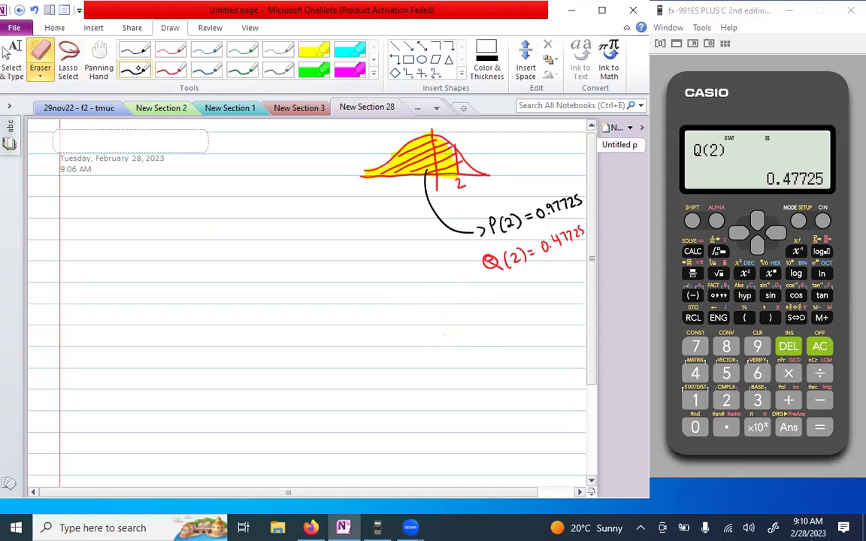
# - Draw a black bell curve below the results, mark 0 and 2 under it, and highlight the area between them in green
pyautogui.click(135, 68)
pyautogui.moveTo(426, 345)
pyautogui.mouseDown()
pyautogui.moveTo(515, 349)
pyautogui.moveTo(463, 319)
pyautogui.moveTo(494, 343)
pyautogui.mouseUp()
pyautogui.moveTo(469, 314); pyautogui.dragTo(467, 369)
pyautogui.moveTo(488, 334)
pyautogui.mouseDown()
pyautogui.moveTo(495, 369)
pyautogui.moveTo(479, 326)
pyautogui.mouseUp()
pyautogui.click(313, 70)
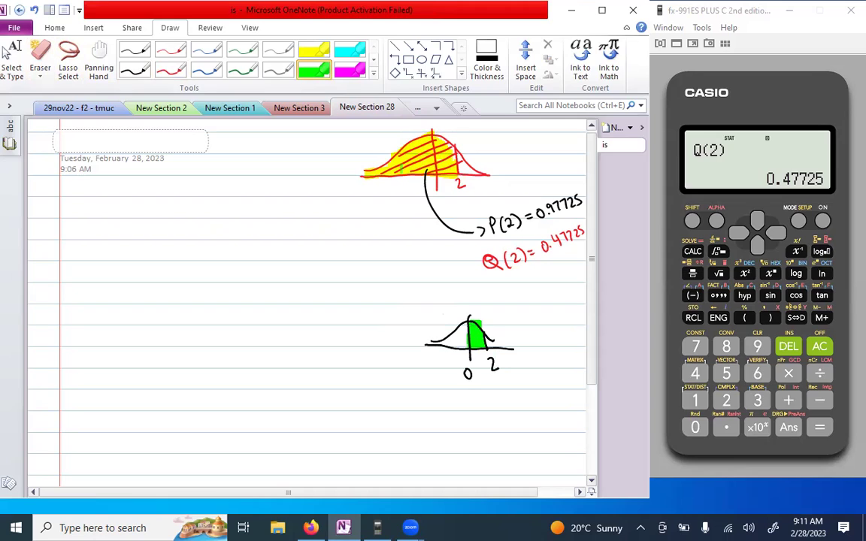
pyautogui.click(132, 70)
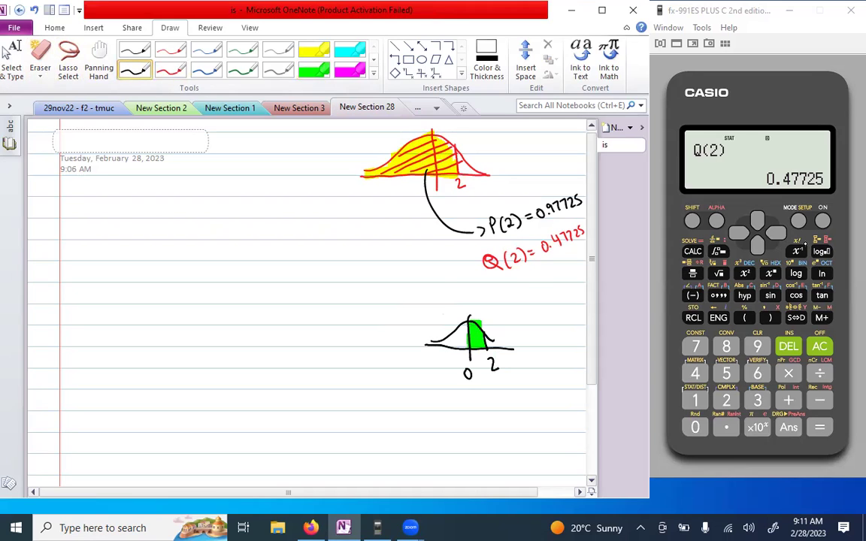
# - Clear the calculator, insert the distribution function R( from Distr and evaluate R(2)
pyautogui.click(818, 347)
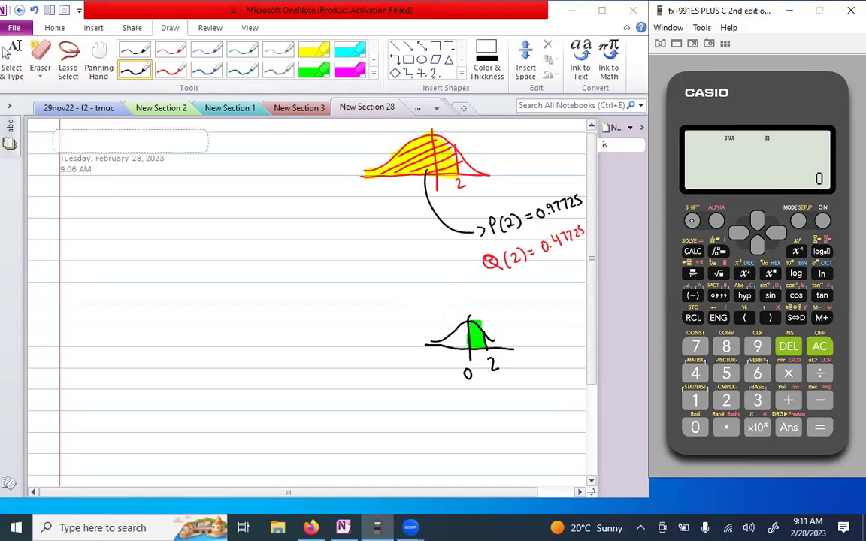
pyautogui.click(693, 222)
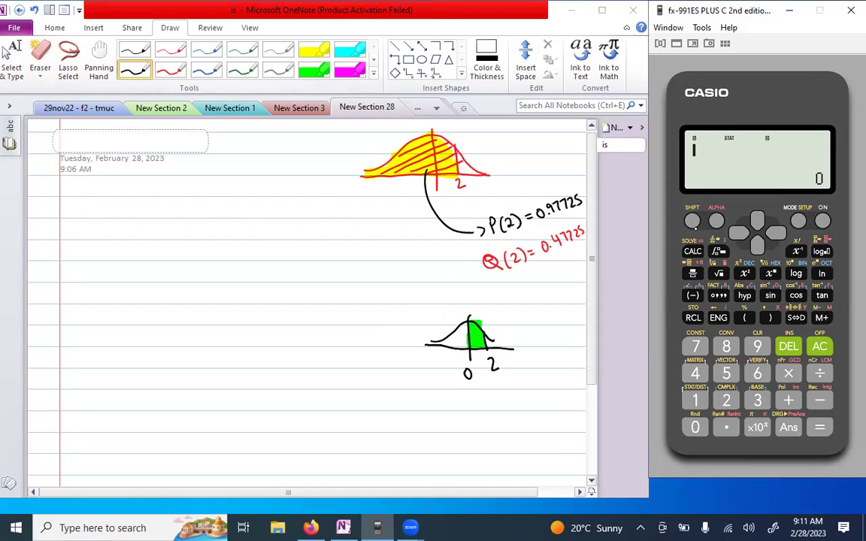
pyautogui.click(696, 405)
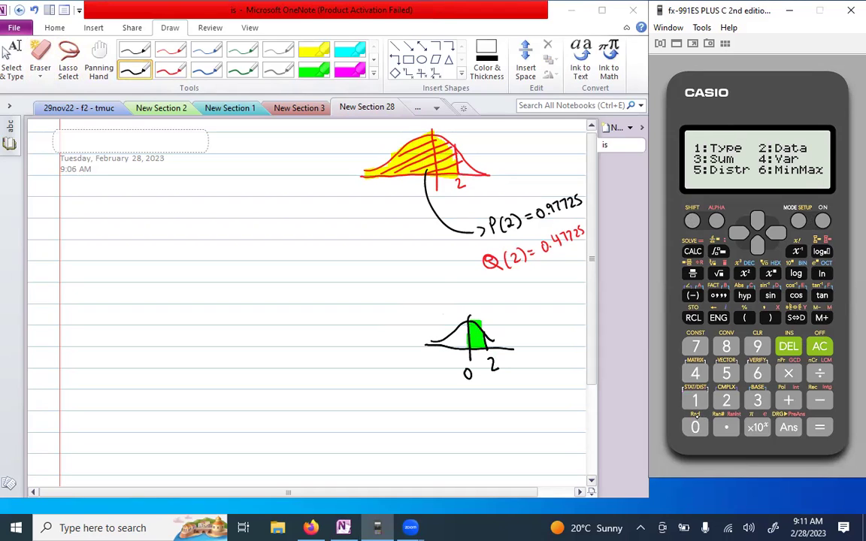
pyautogui.click(725, 374)
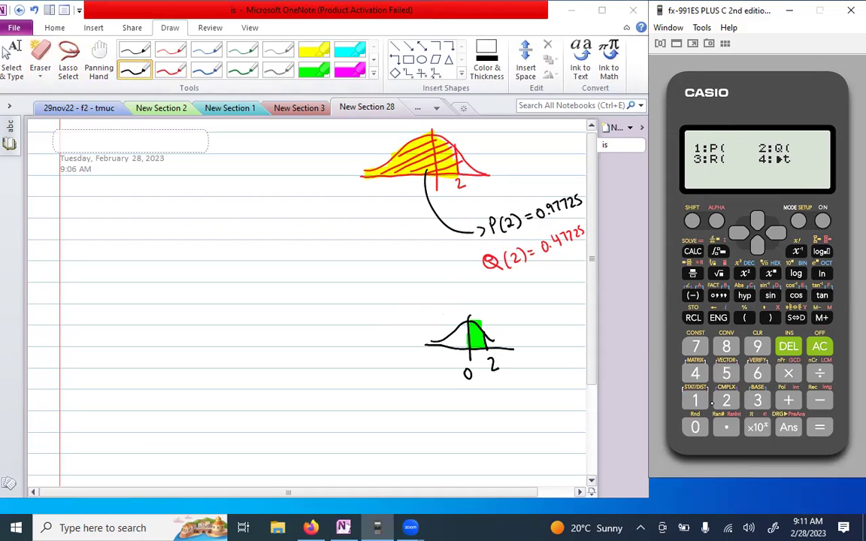
pyautogui.click(757, 400)
pyautogui.click(725, 401)
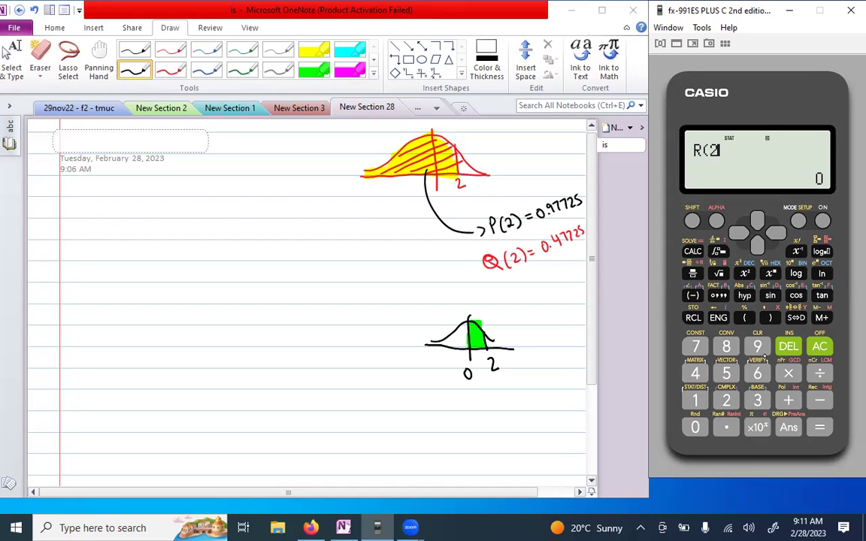
pyautogui.click(770, 318)
pyautogui.click(819, 428)
# - In OneNote, draw a blue bell curve with 0 and 2 marked under it, and highlight the tail area beyond 2 in green
pyautogui.click(200, 72)
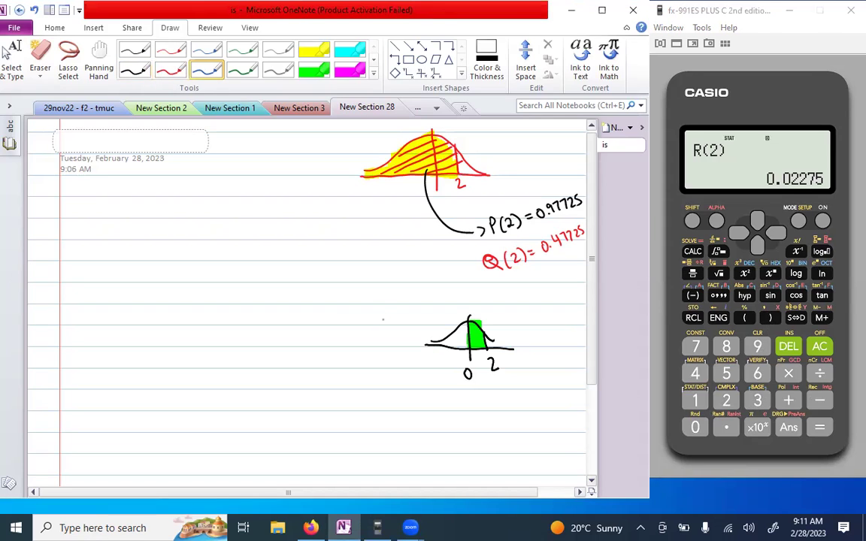
pyautogui.moveTo(286, 302)
pyautogui.mouseDown()
pyautogui.moveTo(368, 301)
pyautogui.moveTo(298, 290)
pyautogui.mouseUp()
pyautogui.moveTo(328, 257); pyautogui.dragTo(328, 325)
pyautogui.moveTo(346, 276)
pyautogui.mouseDown()
pyautogui.moveTo(355, 324)
pyautogui.moveTo(362, 300)
pyautogui.moveTo(351, 282)
pyautogui.moveTo(359, 292)
pyautogui.mouseUp()
pyautogui.click(315, 69)
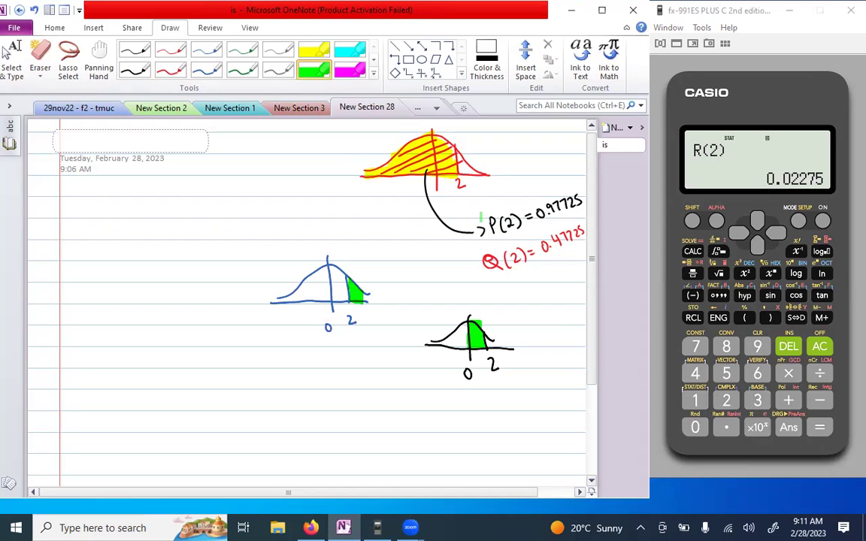
# - Frame the P(2) and Q(2) labels with the green highlighter and underline the matching areas beneath the red and black bell curves
pyautogui.moveTo(477, 216)
pyautogui.mouseDown()
pyautogui.moveTo(502, 208)
pyautogui.moveTo(522, 228)
pyautogui.moveTo(479, 230)
pyautogui.moveTo(477, 218)
pyautogui.mouseUp()
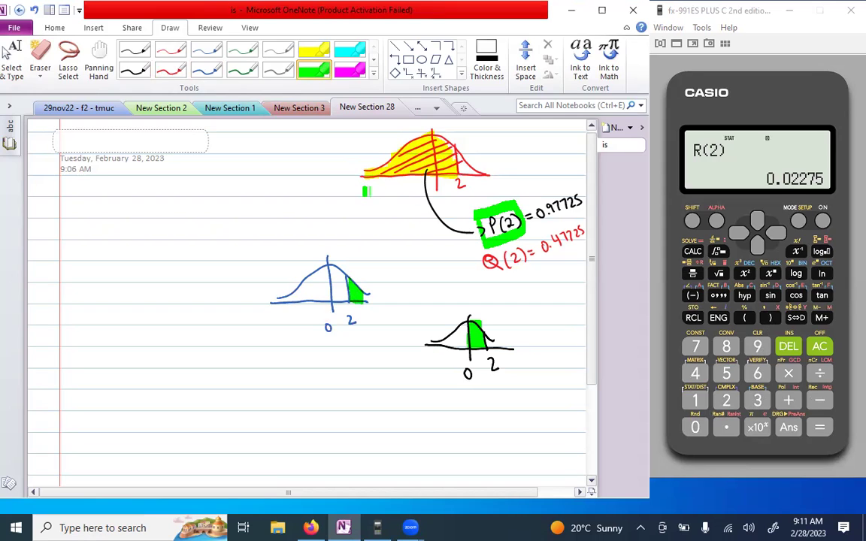
pyautogui.moveTo(363, 191); pyautogui.dragTo(470, 192)
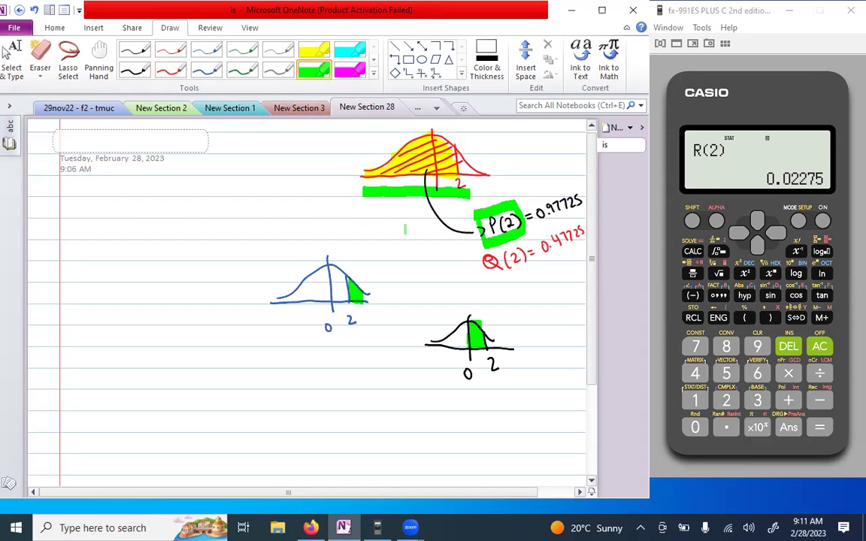
pyautogui.moveTo(519, 243)
pyautogui.mouseDown()
pyautogui.moveTo(489, 250)
pyautogui.moveTo(472, 275)
pyautogui.moveTo(469, 259)
pyautogui.mouseUp()
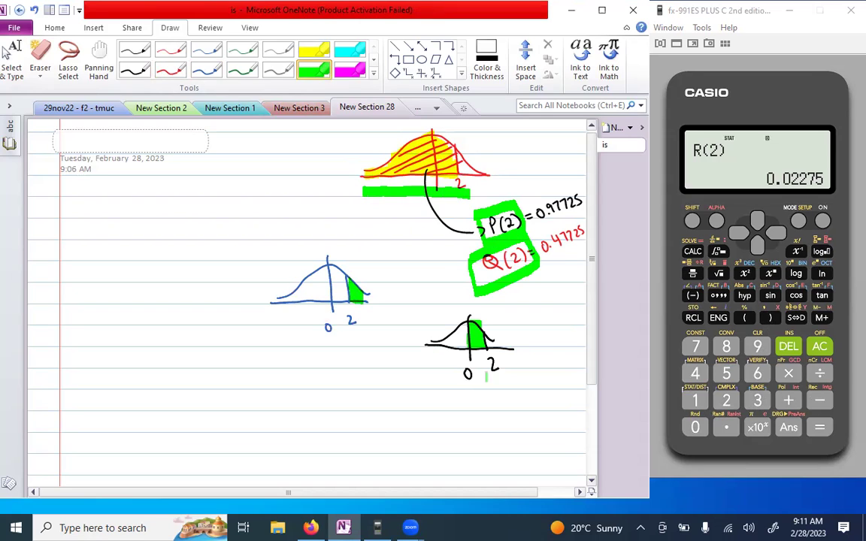
pyautogui.moveTo(469, 376)
pyautogui.mouseDown()
pyautogui.moveTo(469, 388)
pyautogui.moveTo(481, 391)
pyautogui.moveTo(500, 379)
pyautogui.mouseUp()
# - Draw a green highlighter arrow pointing down at the shaded tail of the blue curve, and return to the selection tool
pyautogui.moveTo(355, 219); pyautogui.dragTo(362, 277)
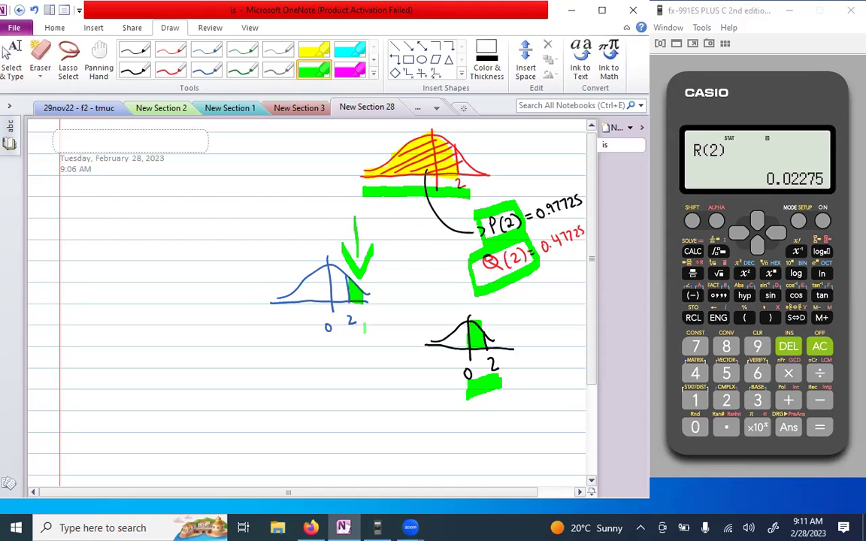
pyautogui.click(9, 56)
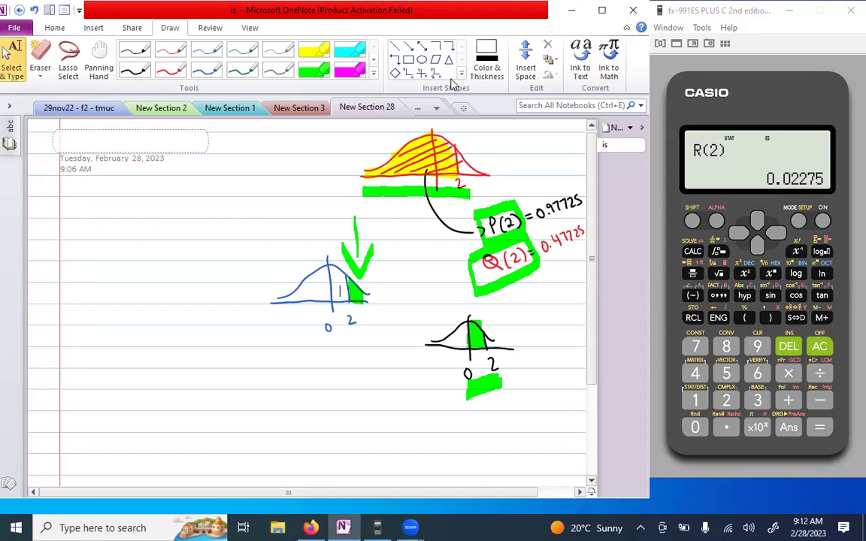